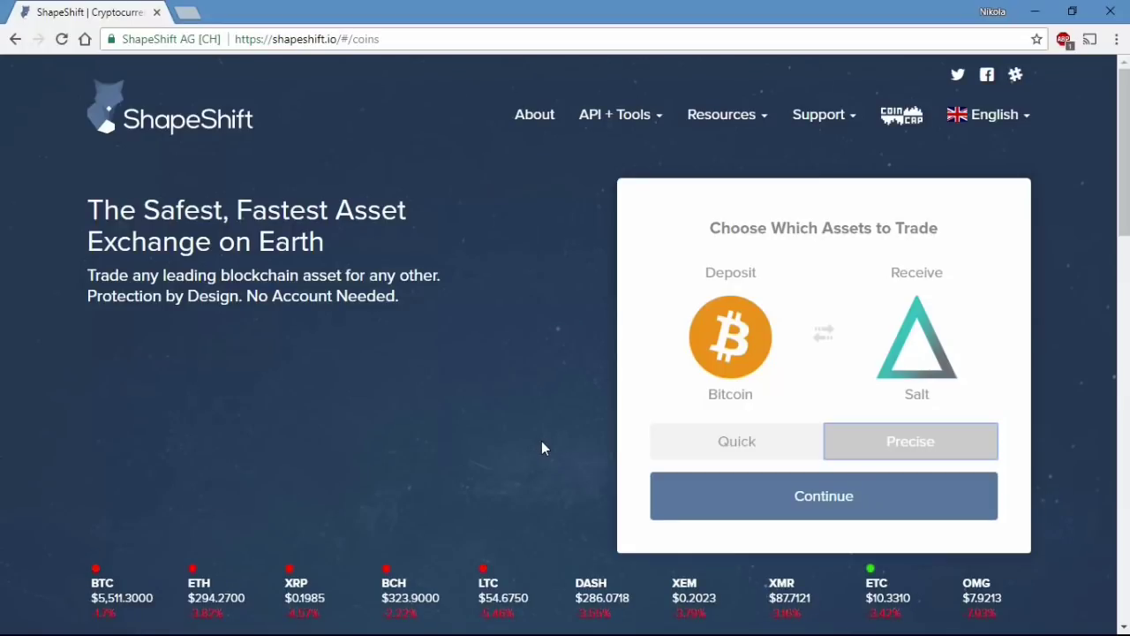
Continue with the precise Bitcoin-to-Salt trade and set the receive amount to 30 SALT
left_click(898, 496)
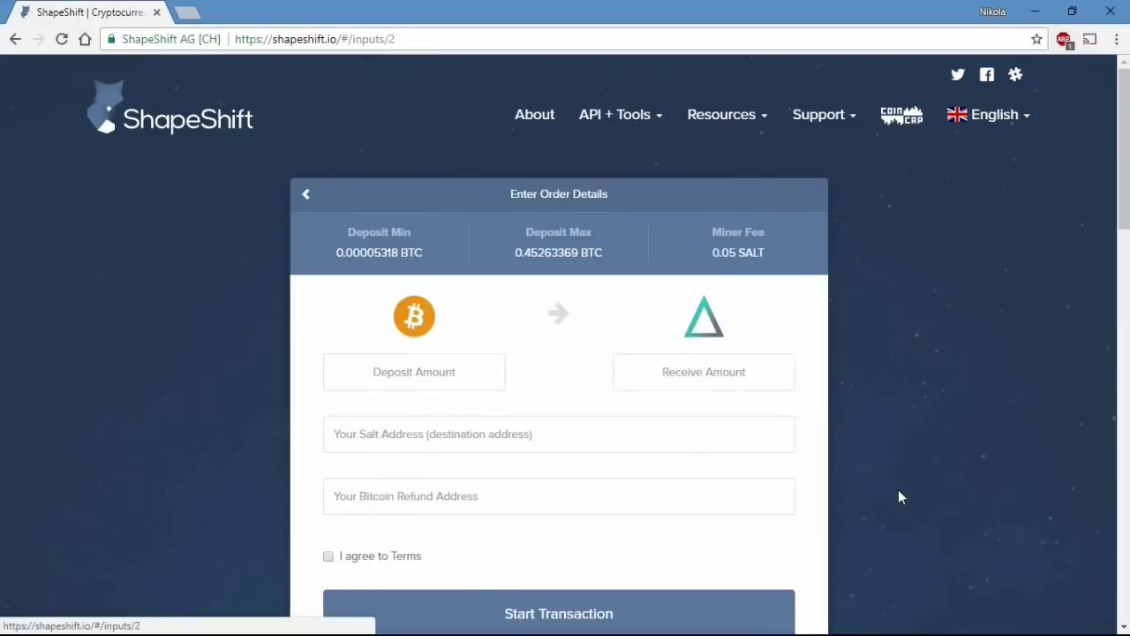
scroll(687, 400, "down", 1)
left_click(722, 289)
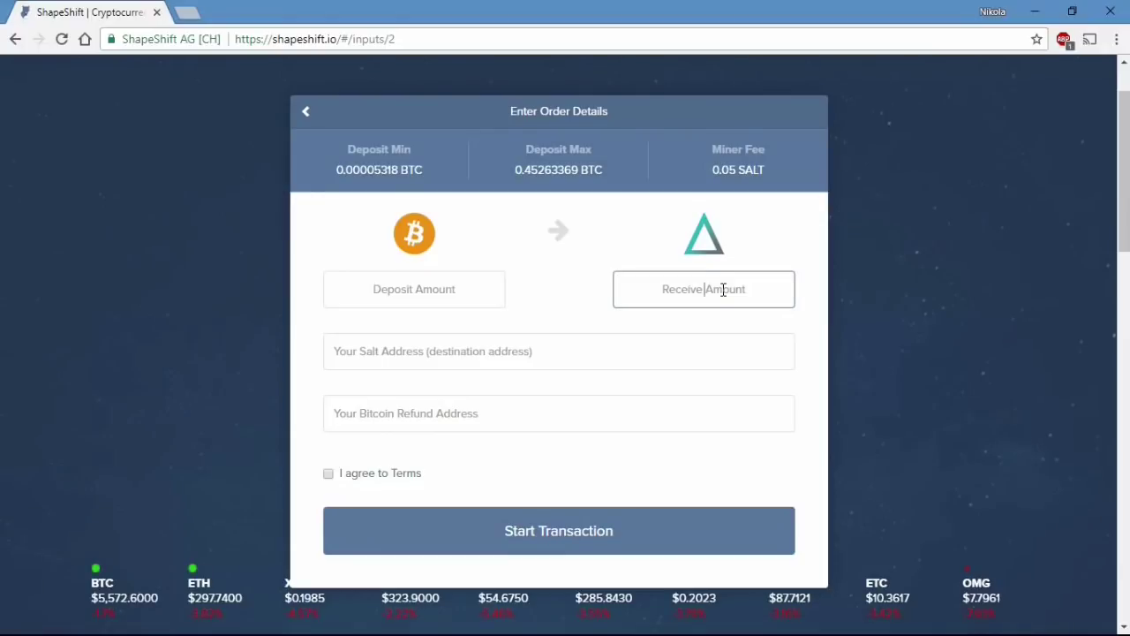
type("3")
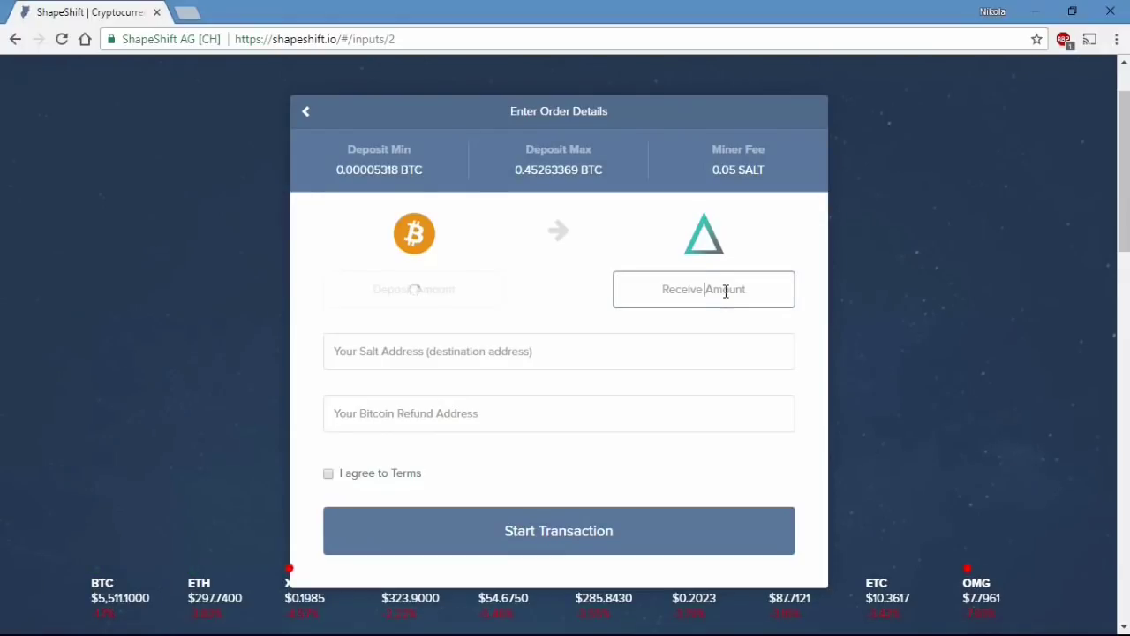
type("0")
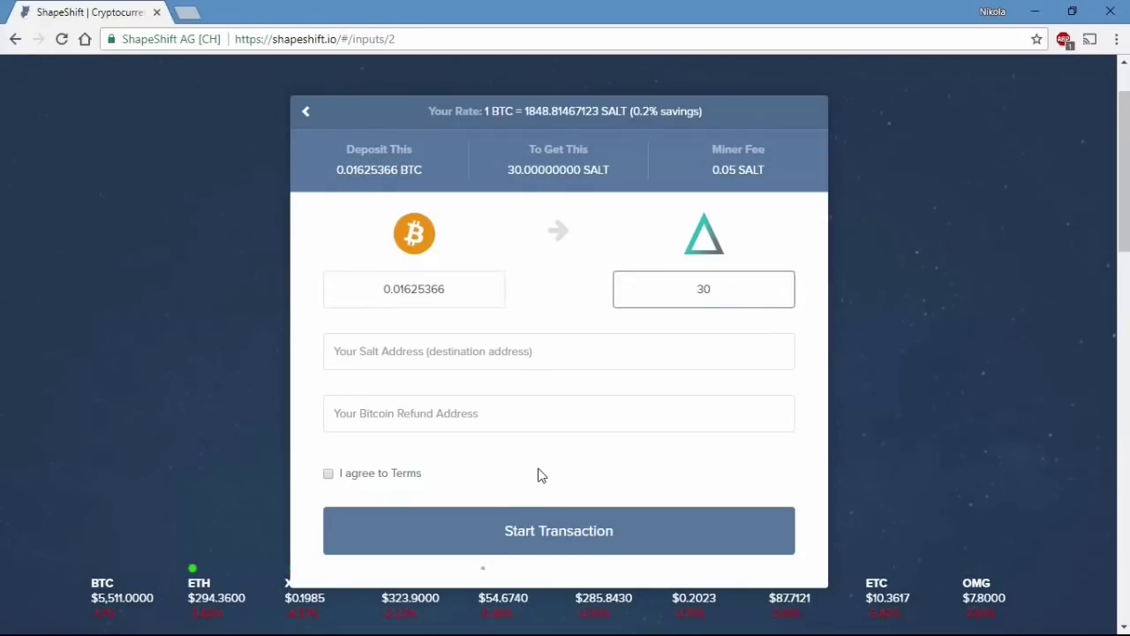
Switch to the Exodus wallet and copy the SALT receiving address
key("alt+Tab")
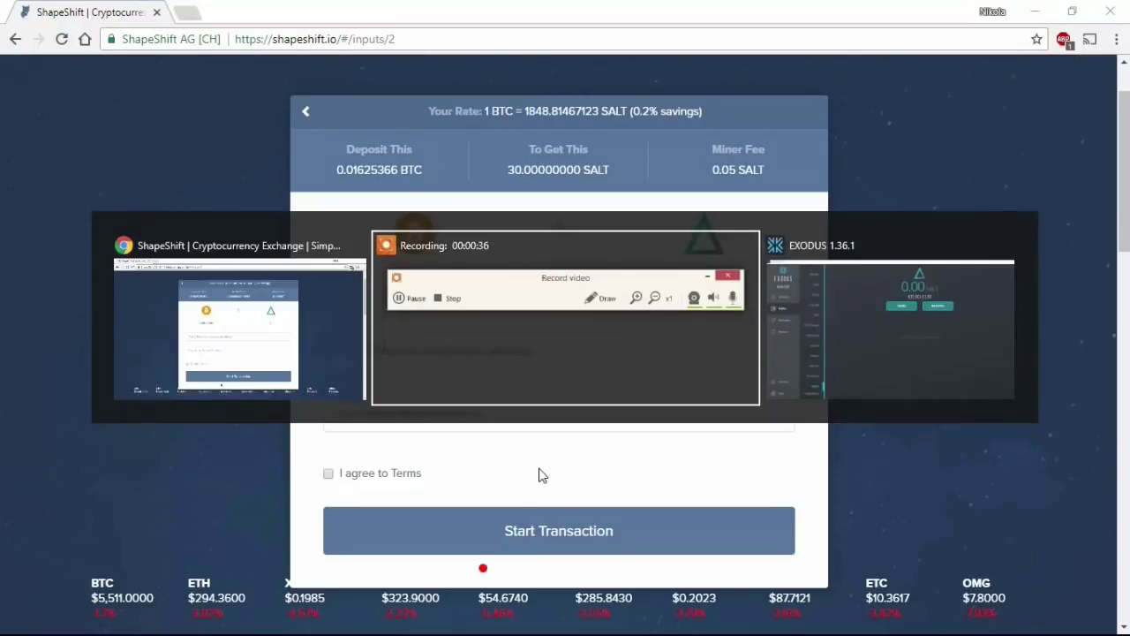
key("alt+Tab")
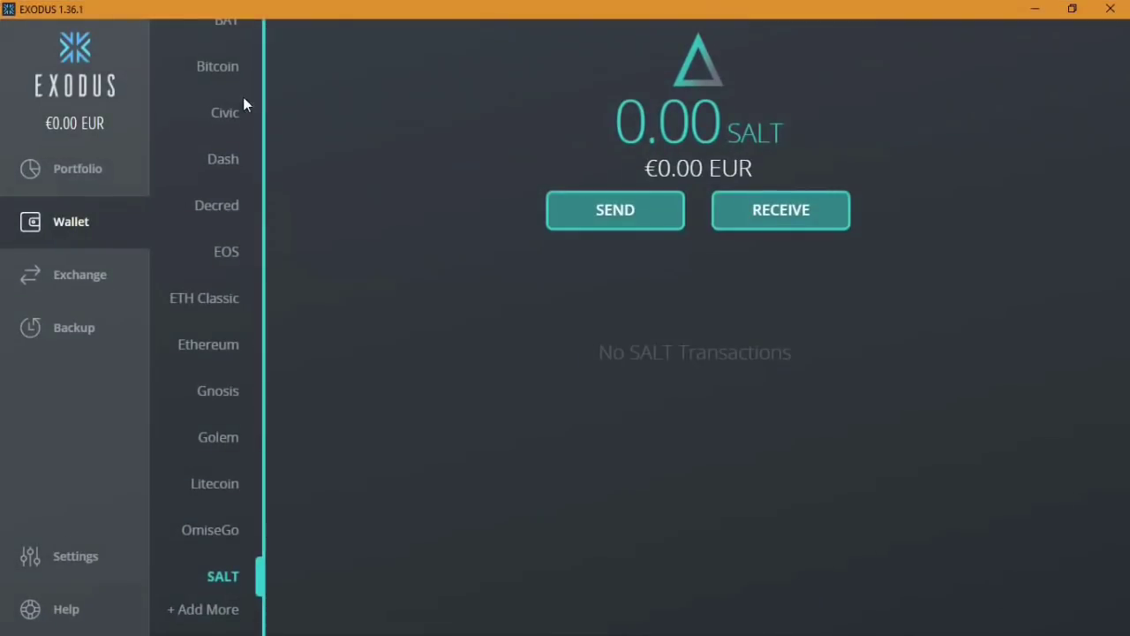
left_click(795, 210)
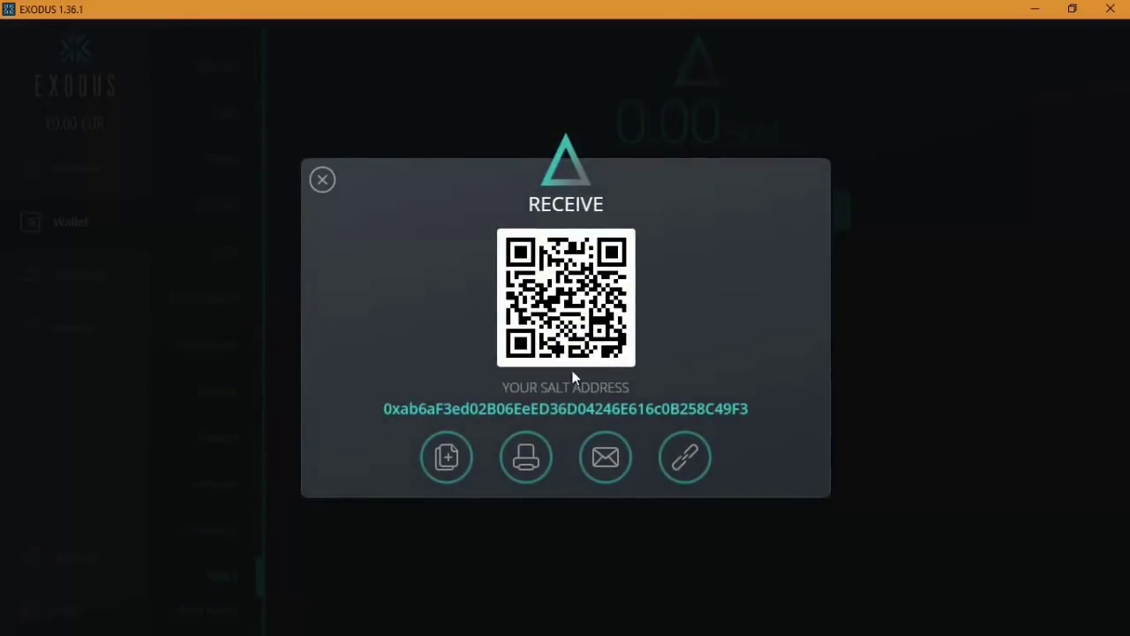
left_click_drag(386, 408, 749, 409)
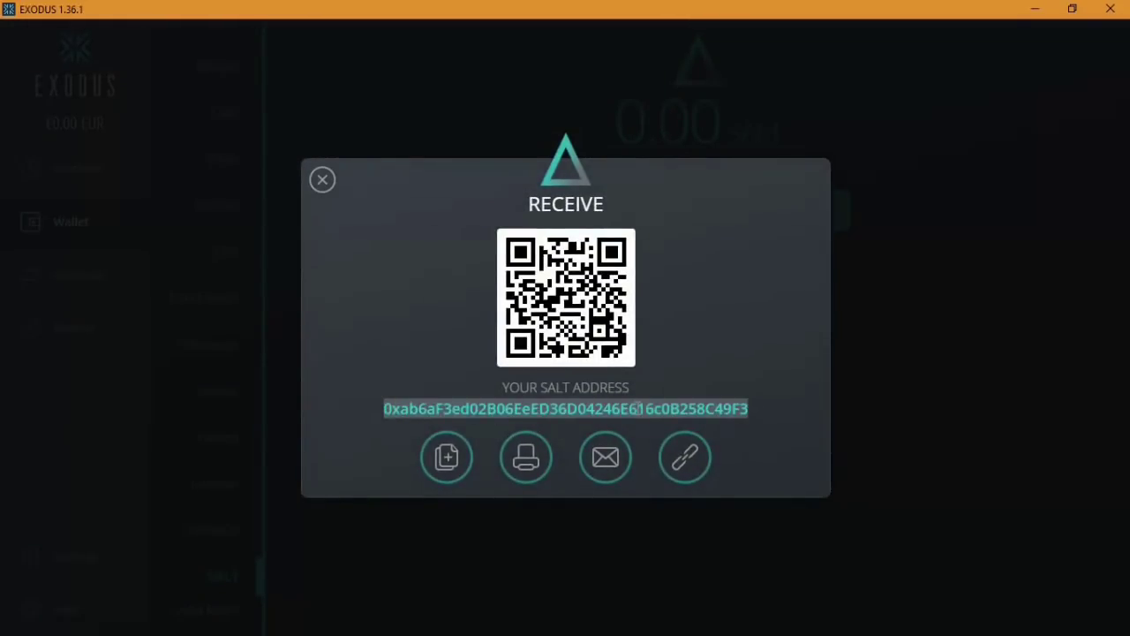
left_click(449, 465)
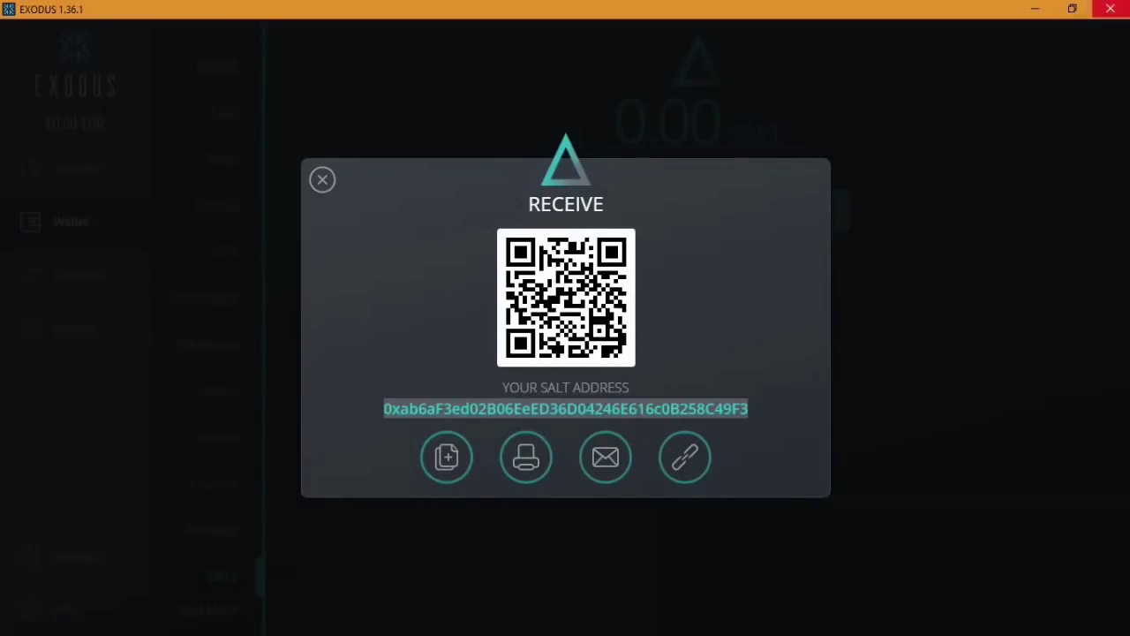
Return to the ShapeShift order form and paste the copied wallet address as the Salt destination address
left_click(1035, 9)
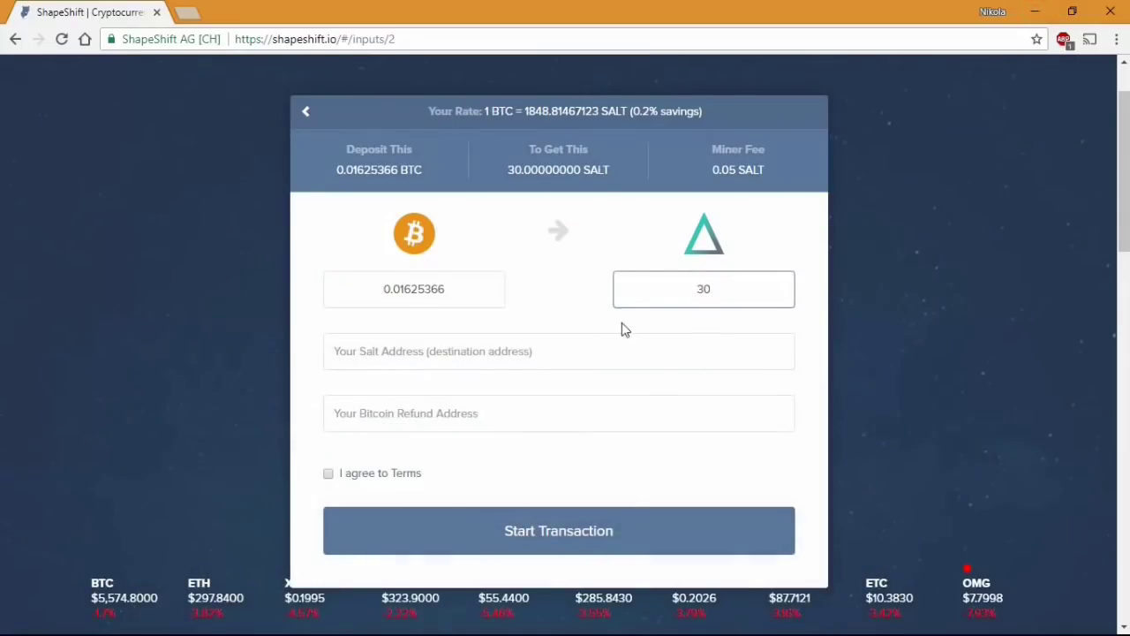
left_click(487, 363)
key("ctrl+v")
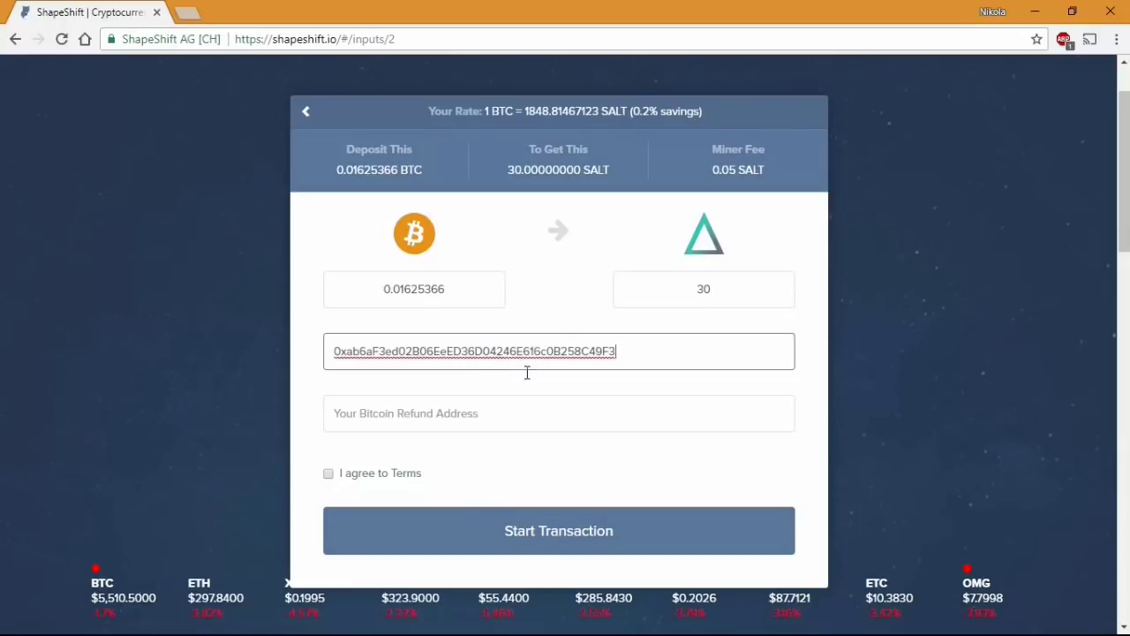
Switch to Exodus, copy the Bitcoin wallet's receiving address and close its receive dialog
left_click(427, 422)
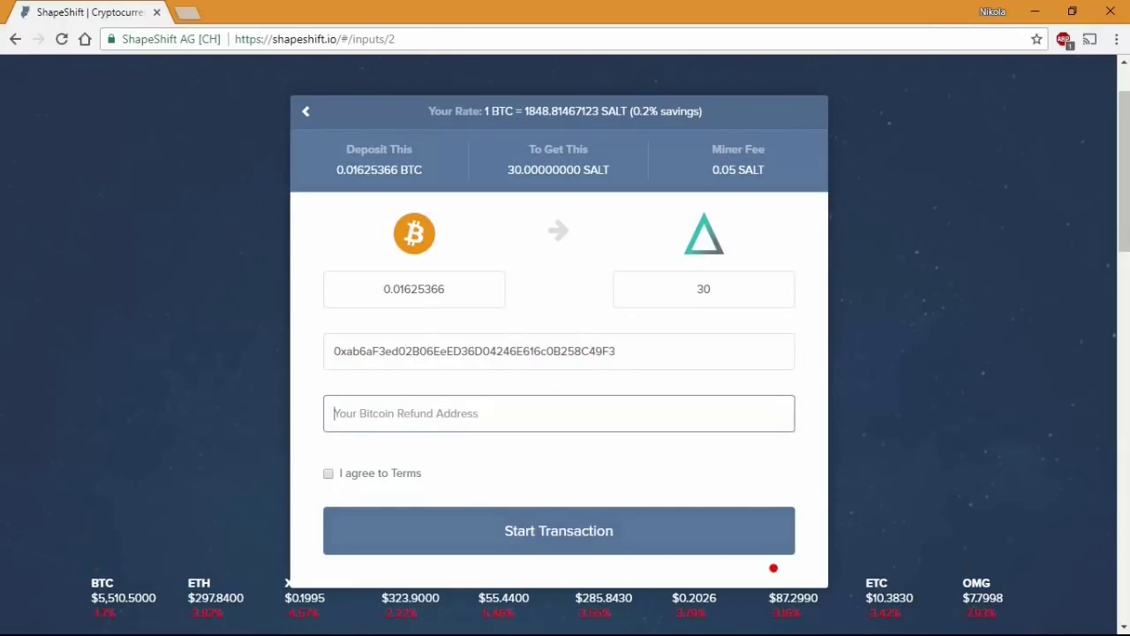
key("alt+Tab")
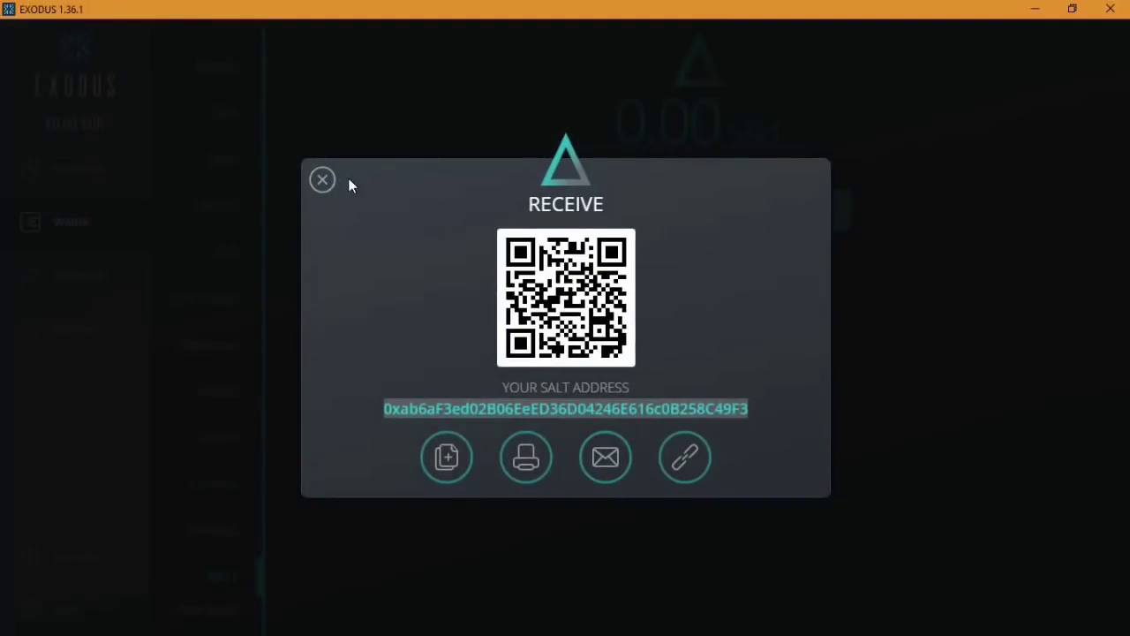
left_click(322, 181)
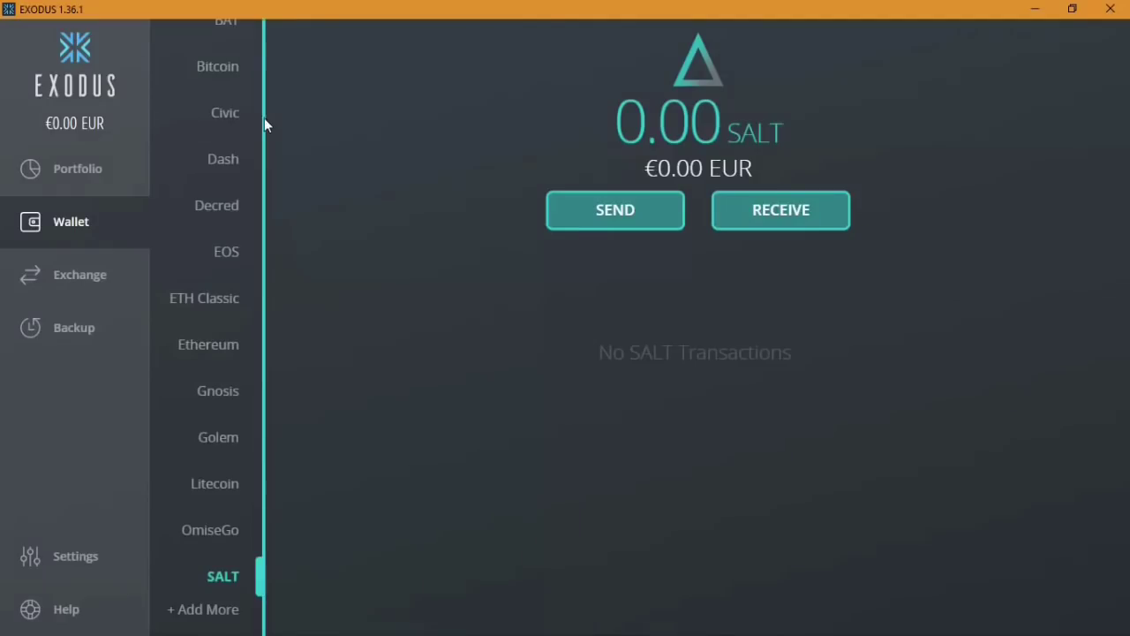
left_click(222, 74)
left_click(802, 210)
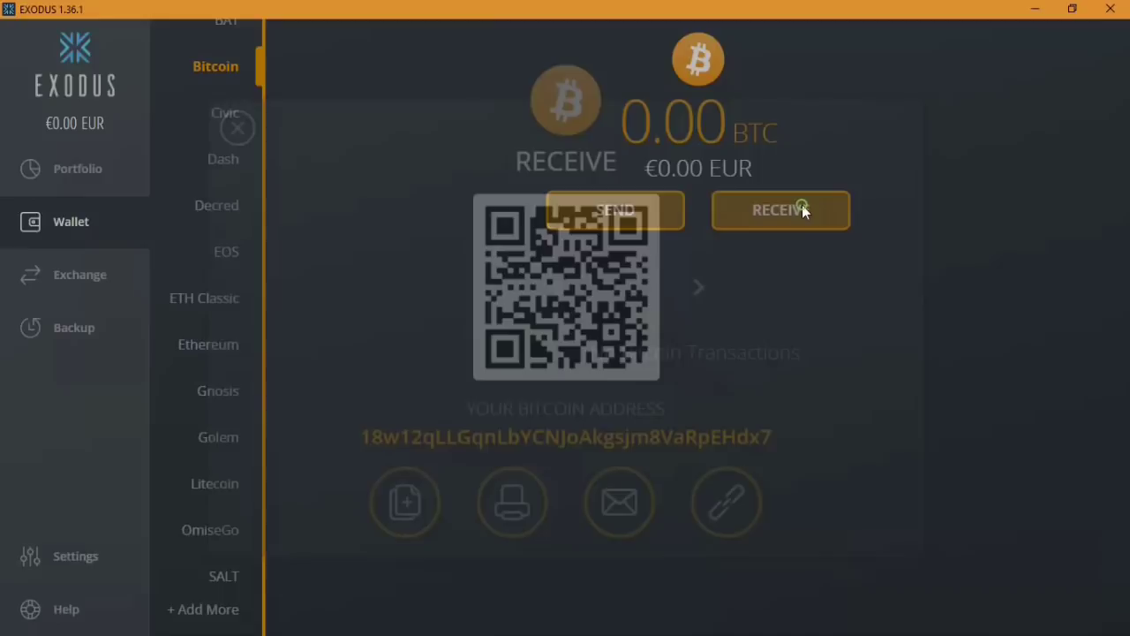
left_click(444, 452)
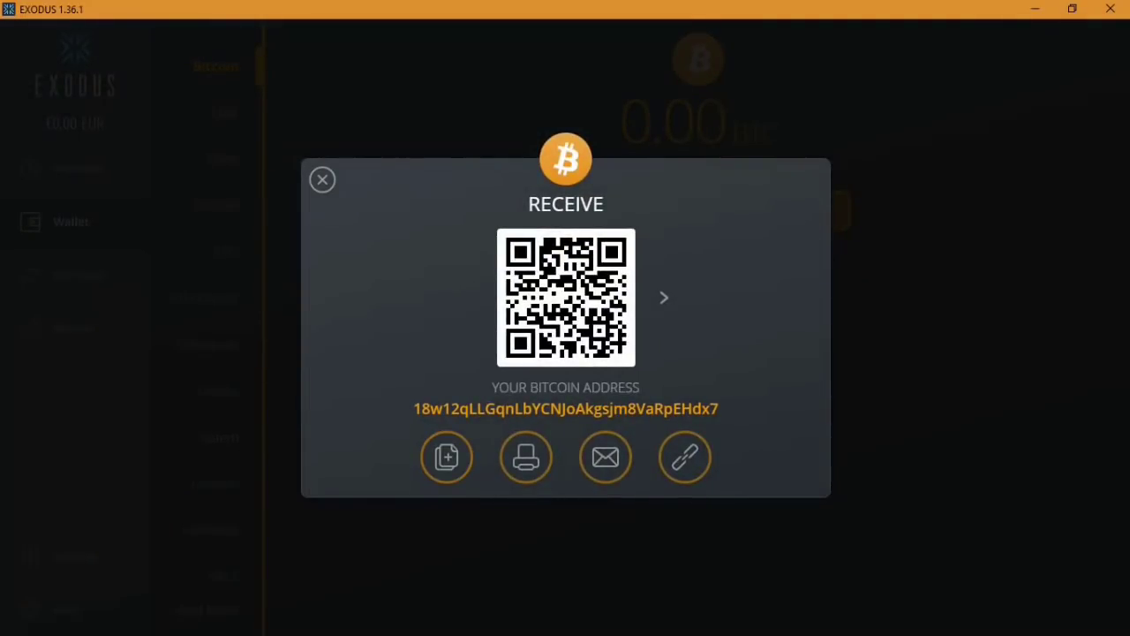
left_click(314, 185)
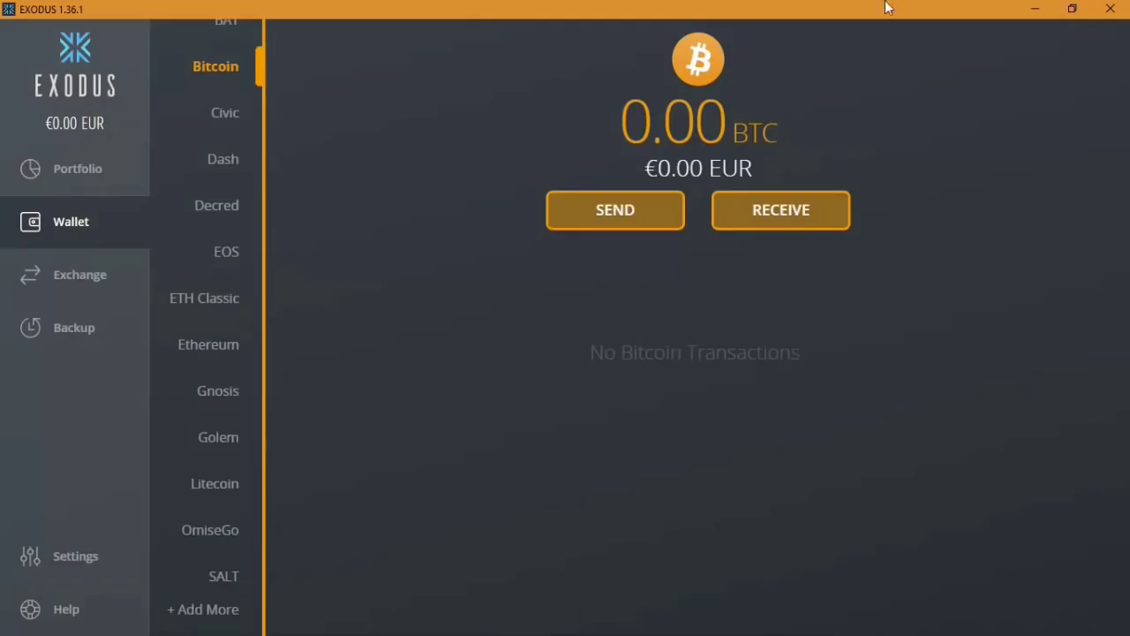
Paste the copied address as the Bitcoin refund address in the ShapeShift order, agree to the terms and start the transaction
left_click(1033, 11)
left_click(520, 411)
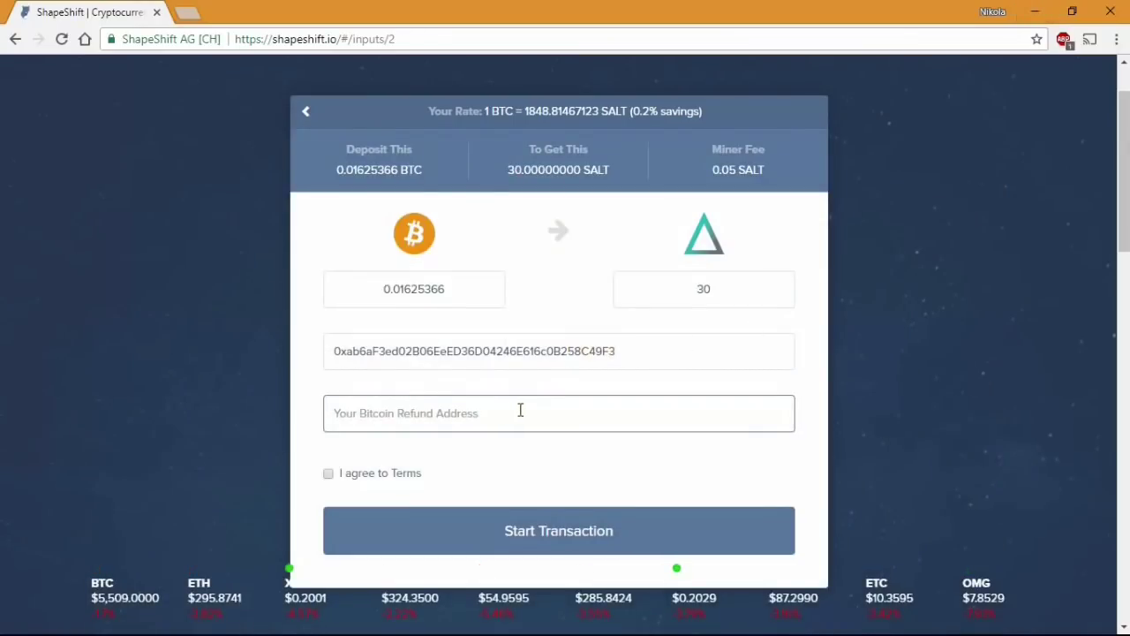
key("ctrl+v")
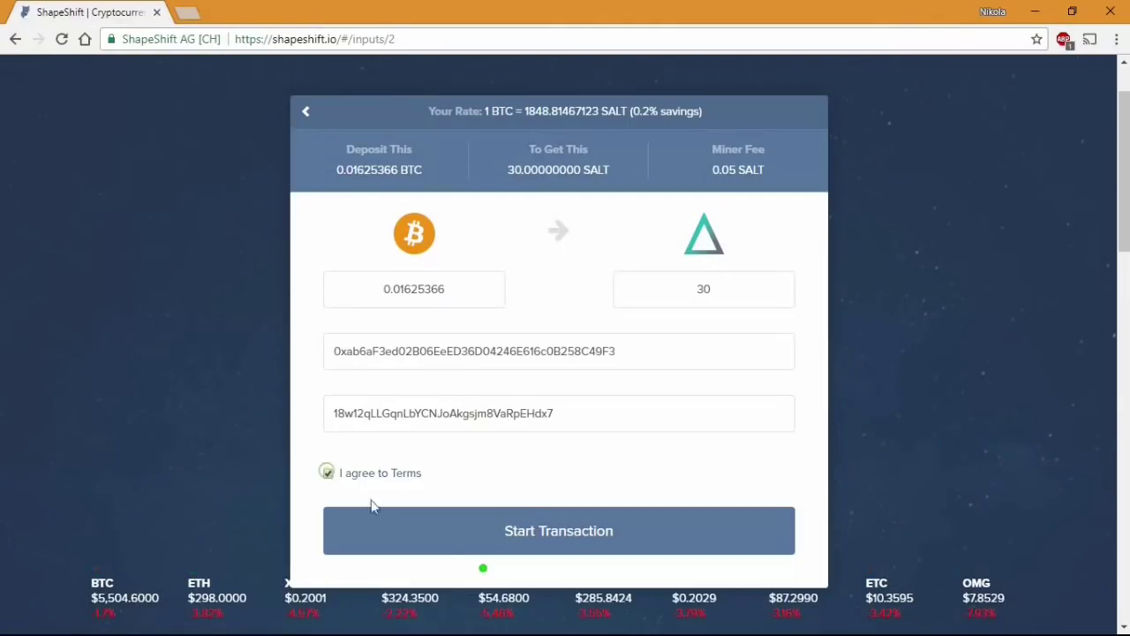
left_click(534, 547)
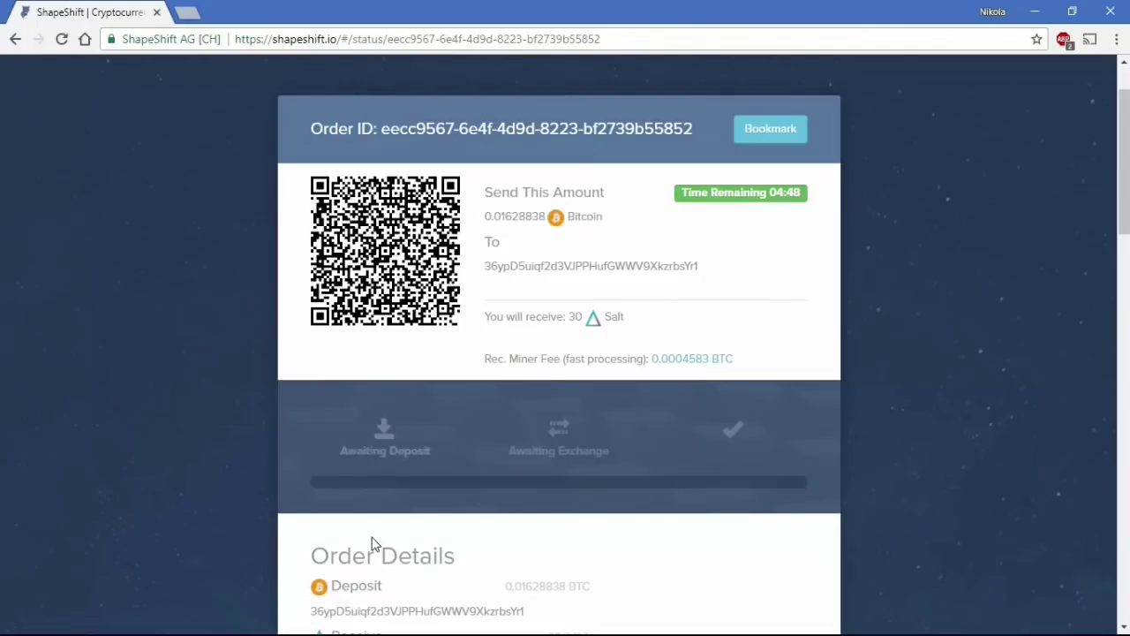
Open the sent Salt transaction on the blockchain from the order status page and examine its transaction information
scroll(444, 527, "down", 2)
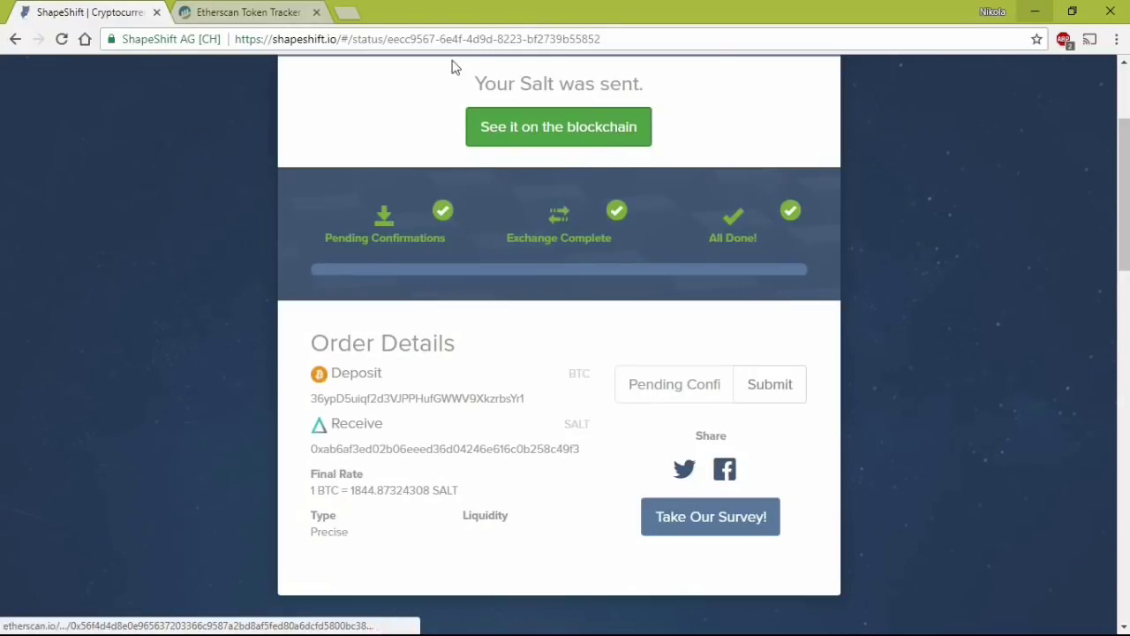
left_click(547, 138)
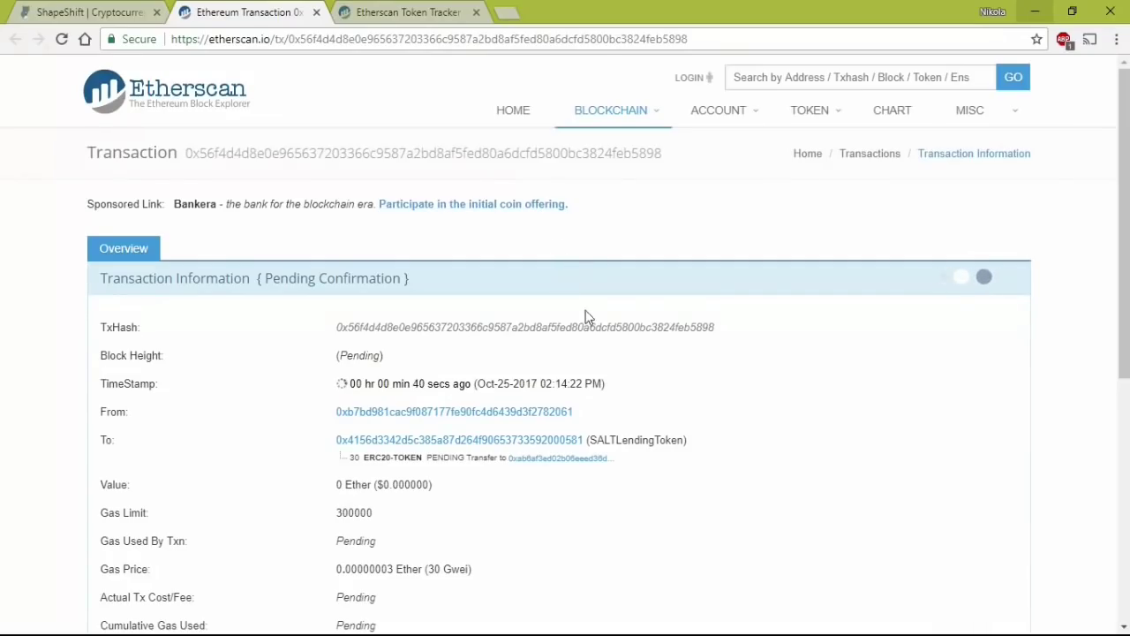
scroll(671, 375, "down", 3)
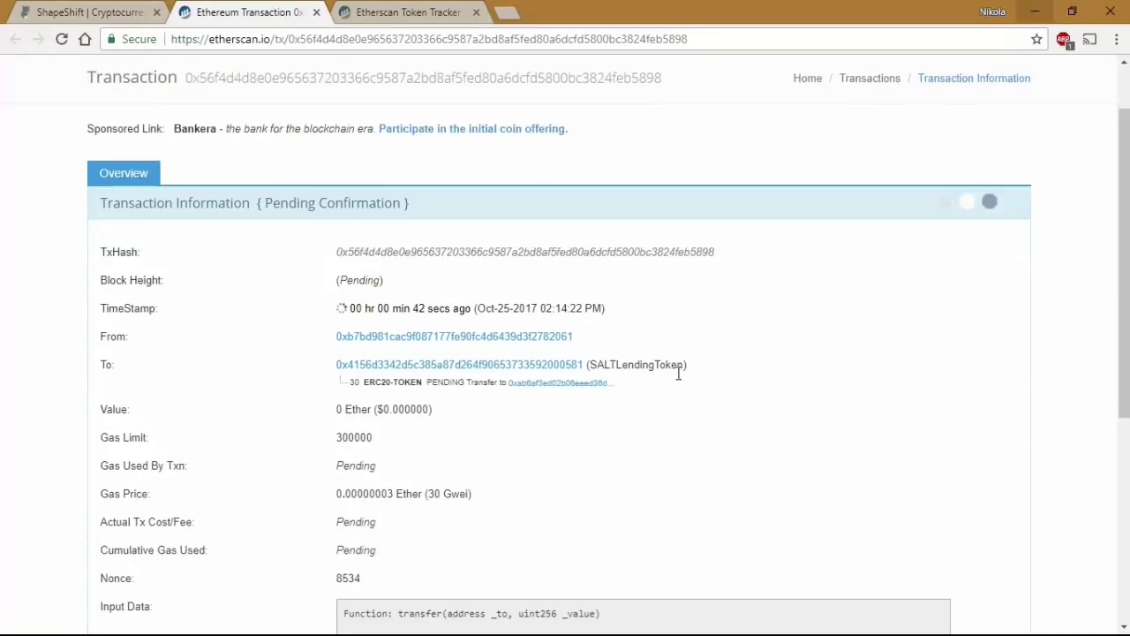
scroll(683, 383, "down", 1)
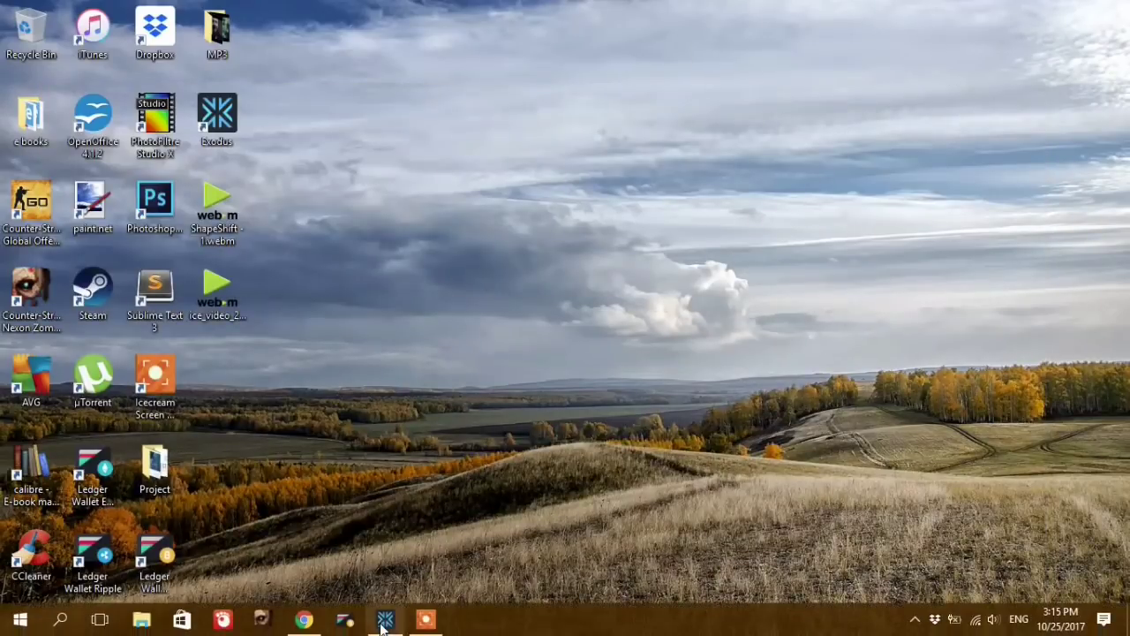
Switch to Exodus, expand the received 30.00 SALT transaction and check its transaction information on Etherscan
left_click(383, 621)
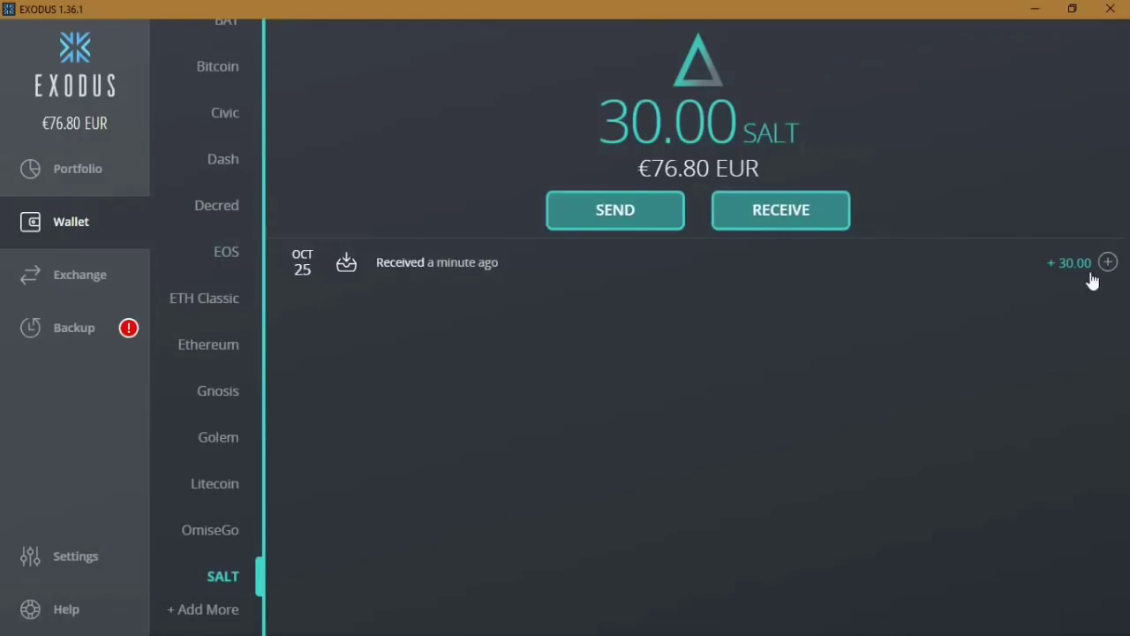
mouse_move(1107, 265)
left_click(1107, 265)
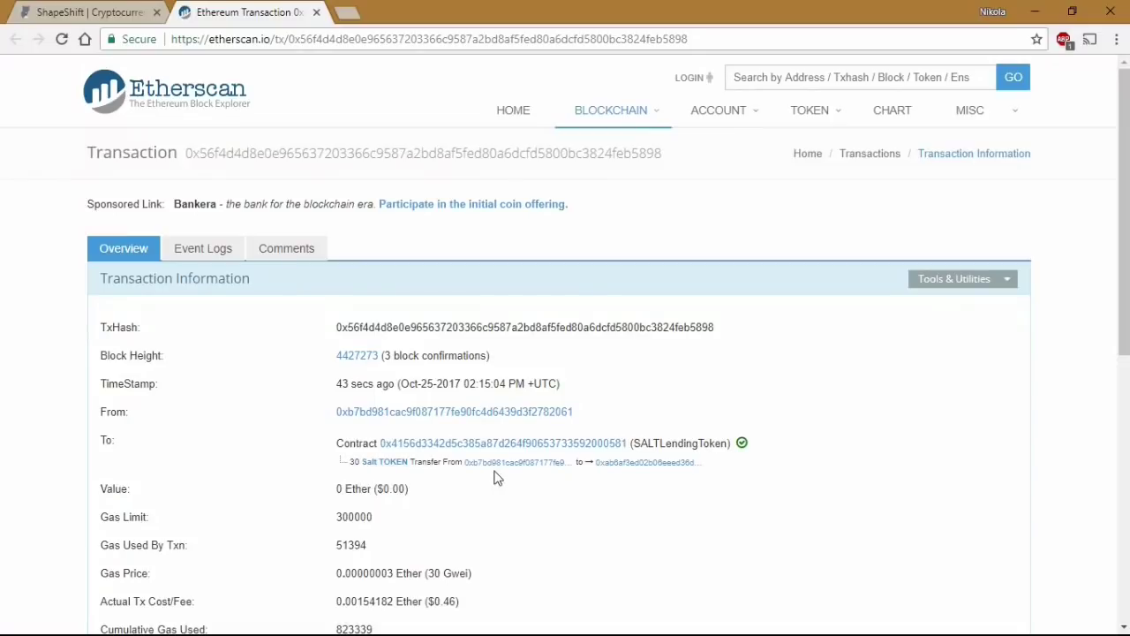
scroll(495, 478, "down", 1)
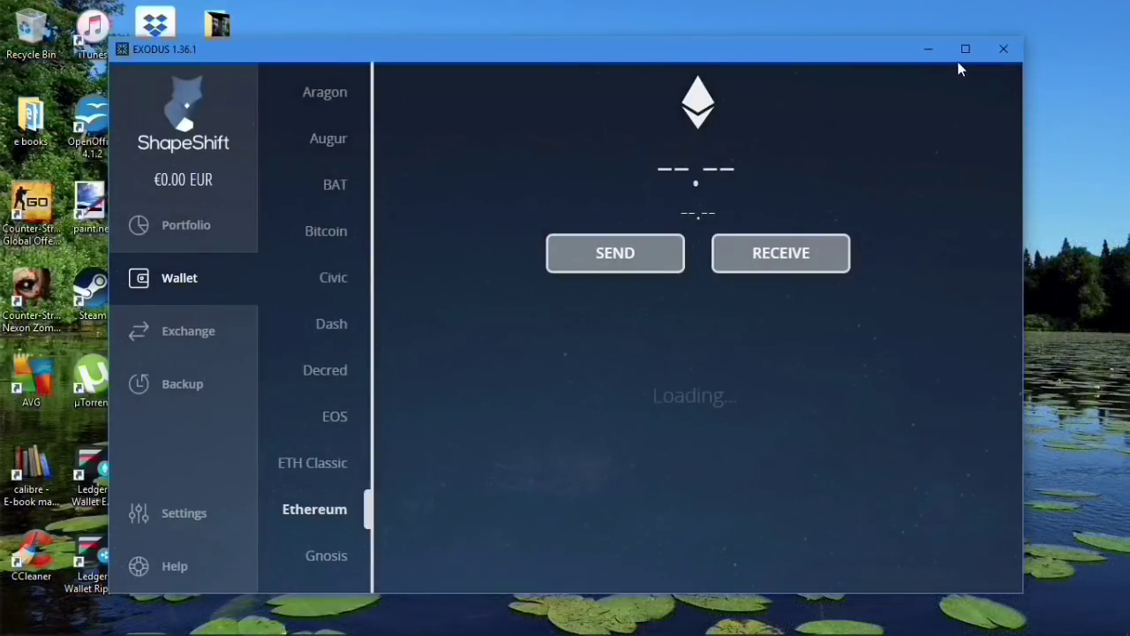
Maximize the Exodus window and view the portfolio overview
left_click(965, 50)
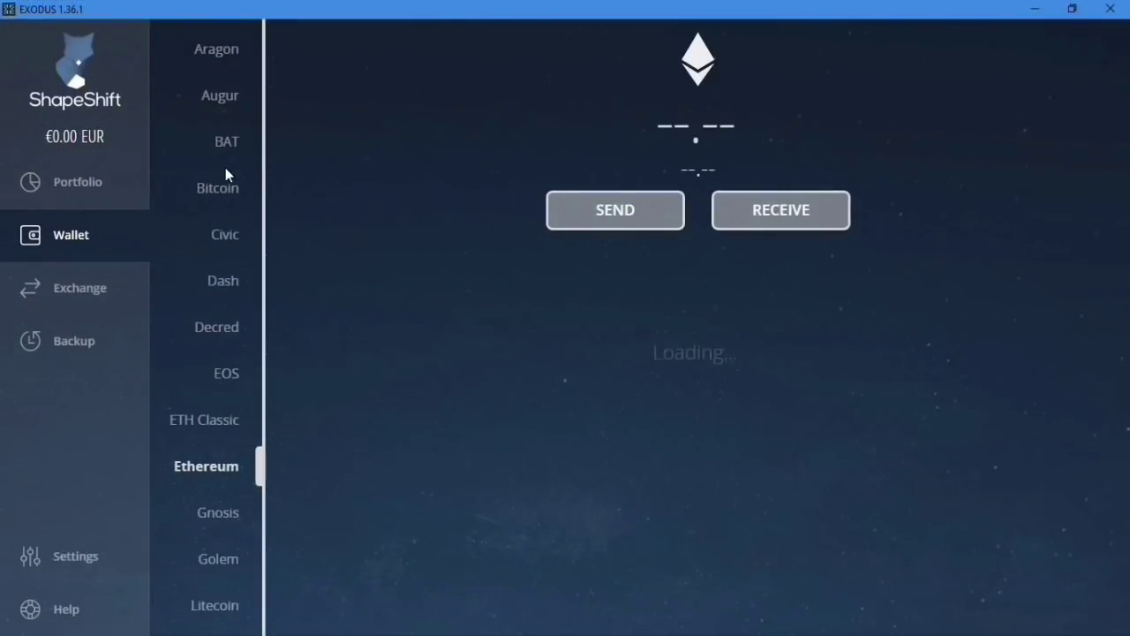
left_click(84, 182)
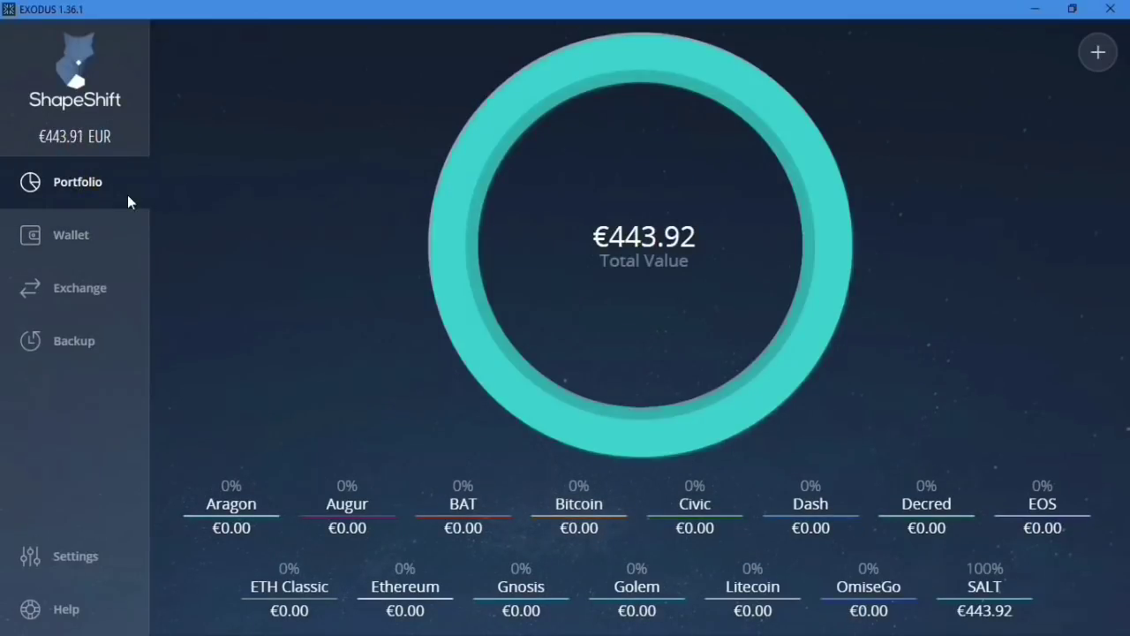
Open the SALT wallet and expand the details of the received transaction dated Oct 26
left_click(74, 239)
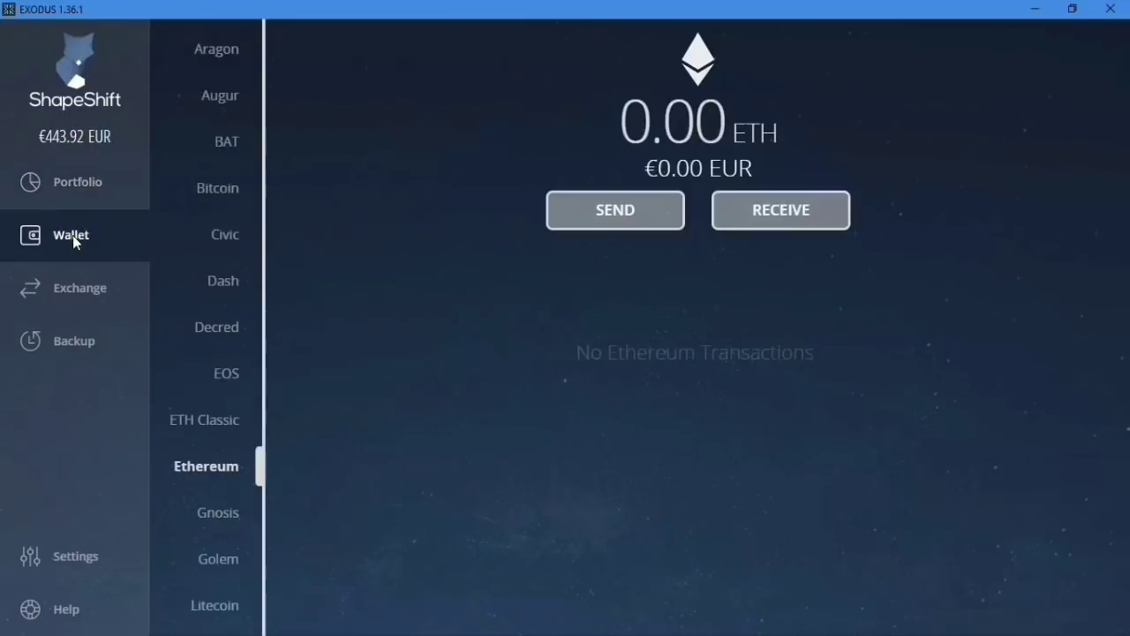
scroll(225, 395, "down", 3)
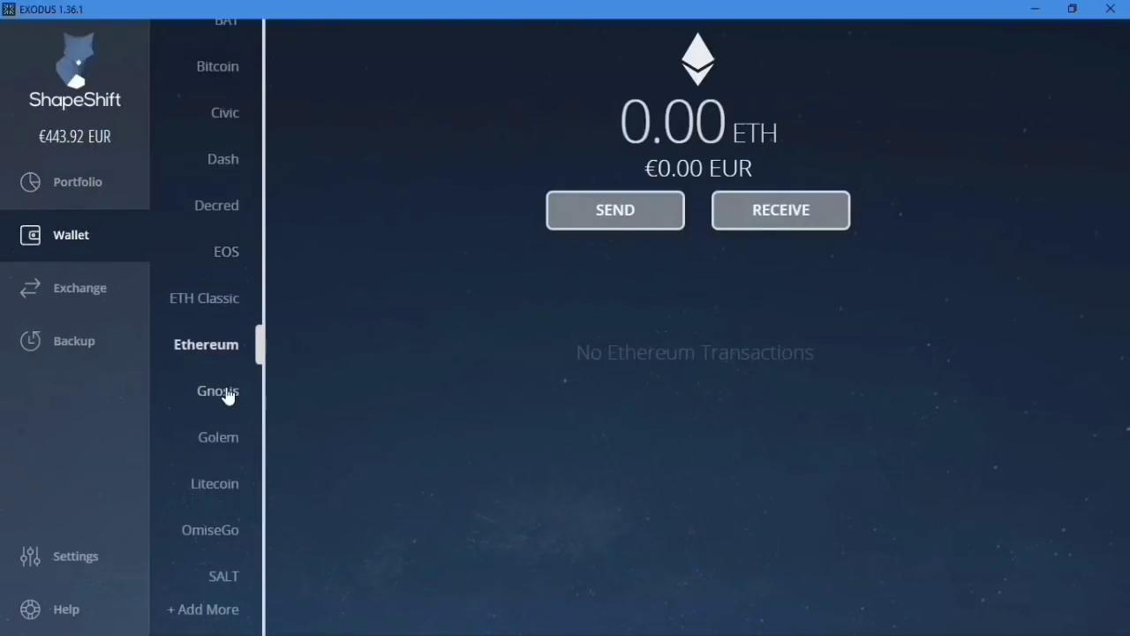
left_click(223, 579)
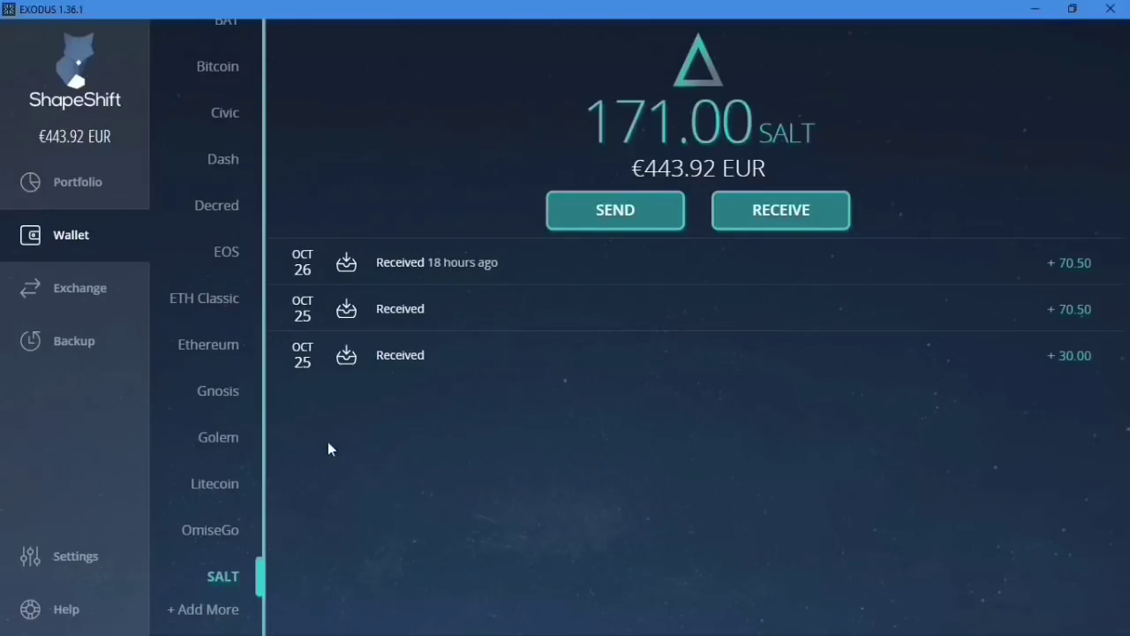
left_click(552, 281)
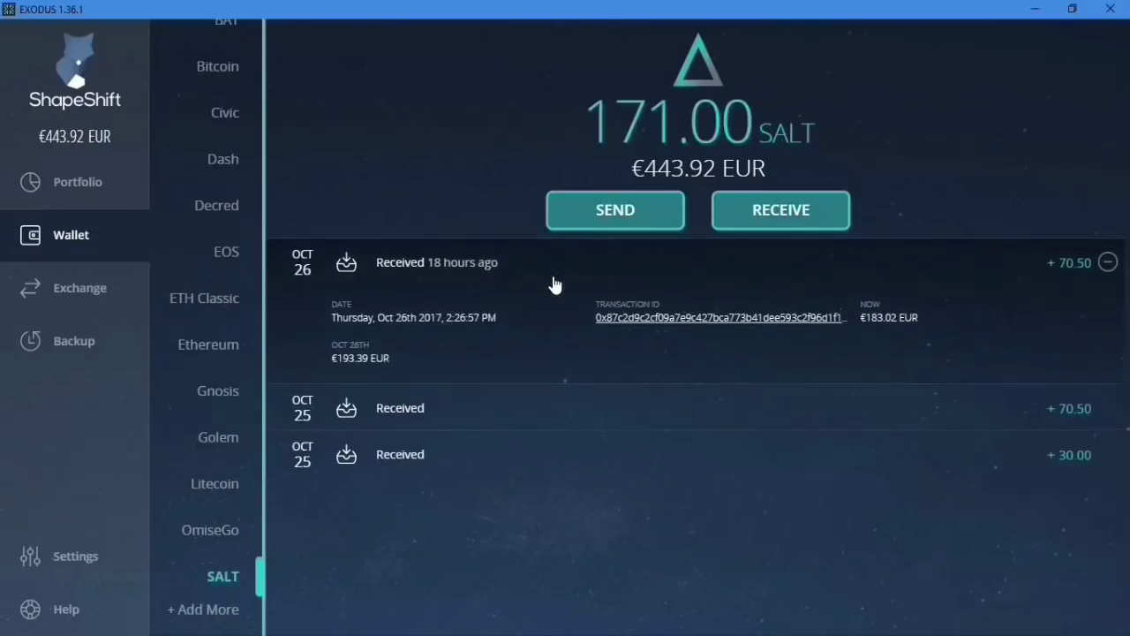